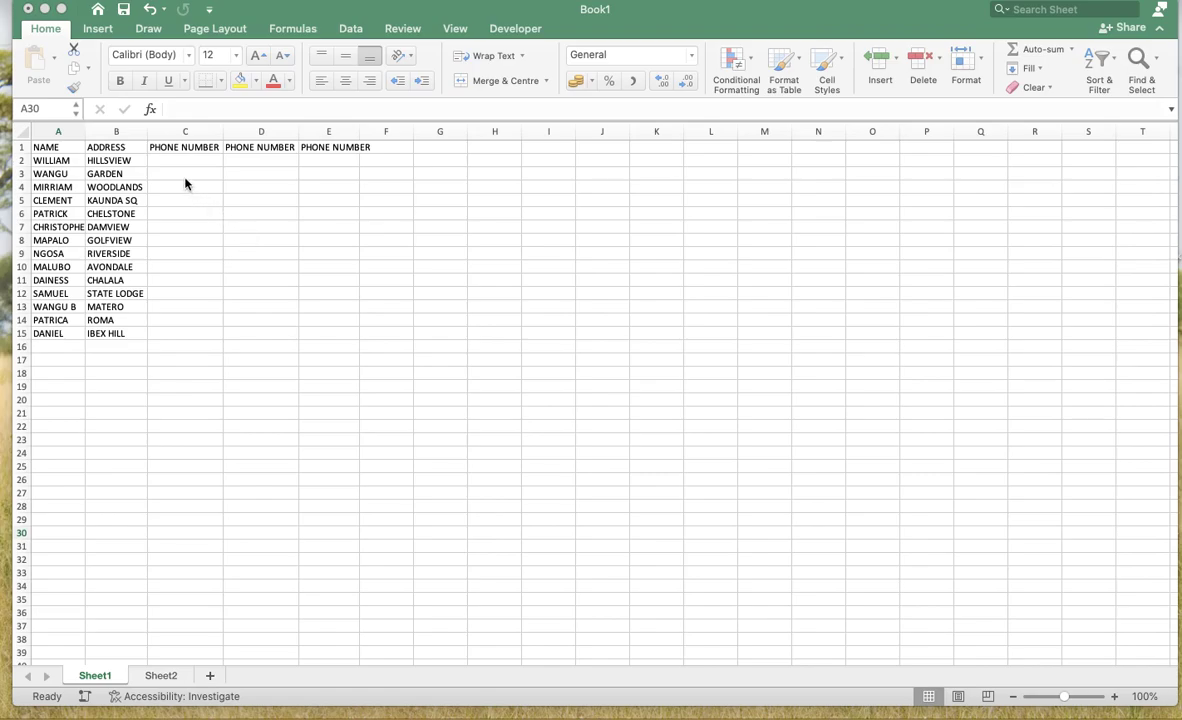
{"action": "left_click", "coordinate": [437, 160]}
{"action": "left_click", "coordinate": [437, 158]}
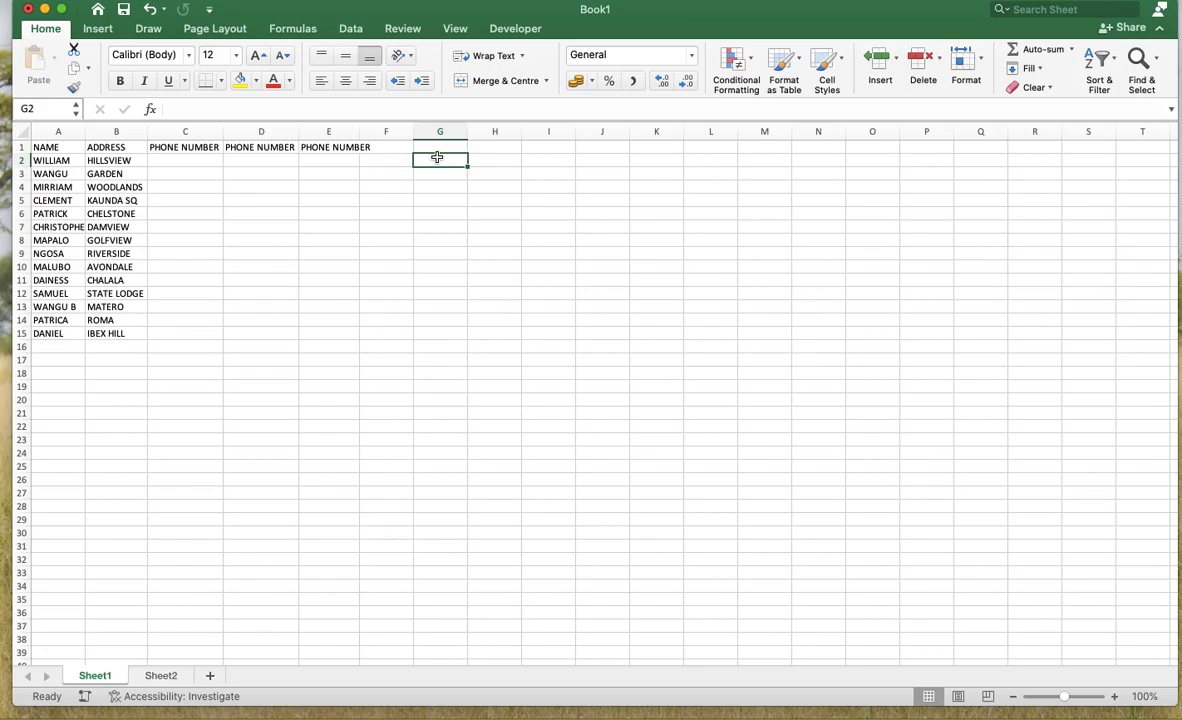
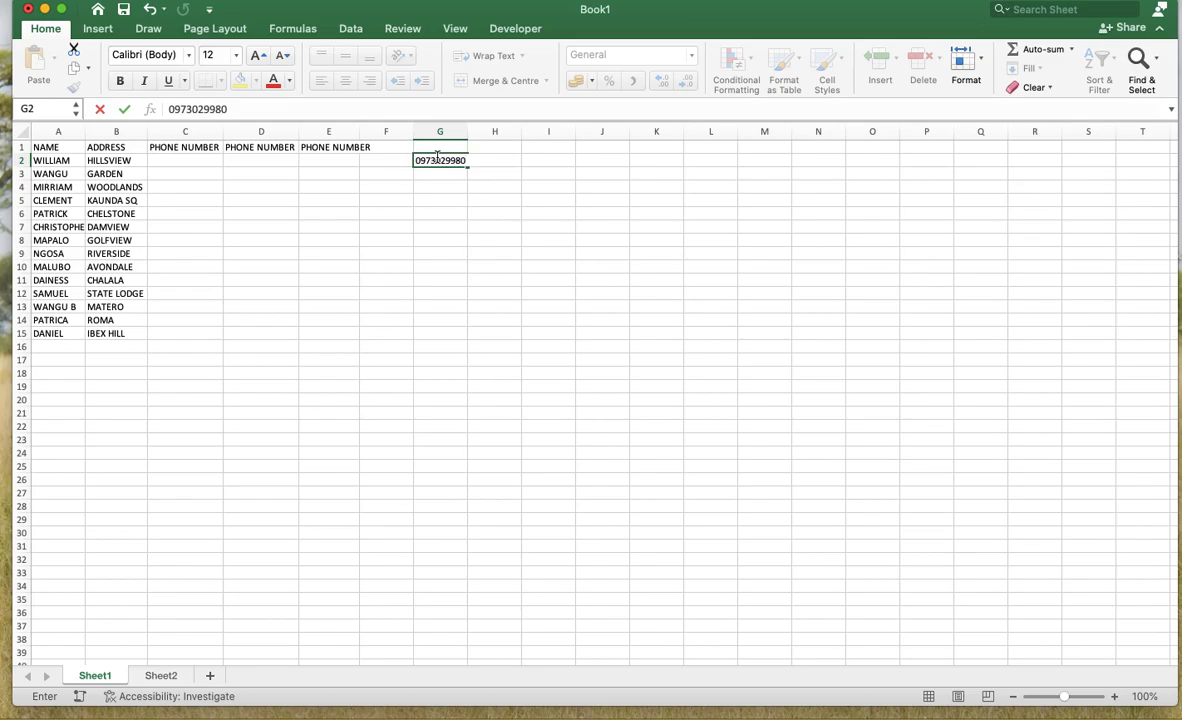
{"action": "key", "text": "Return"}
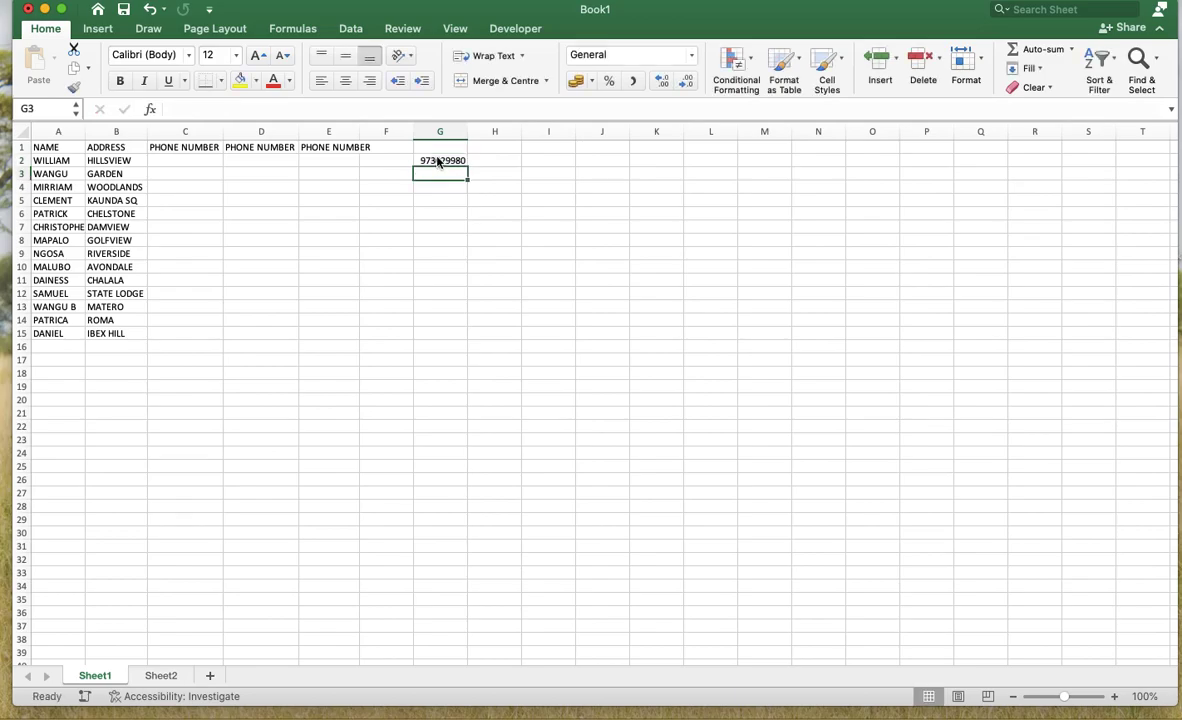
{"action": "left_click", "coordinate": [437, 161]}
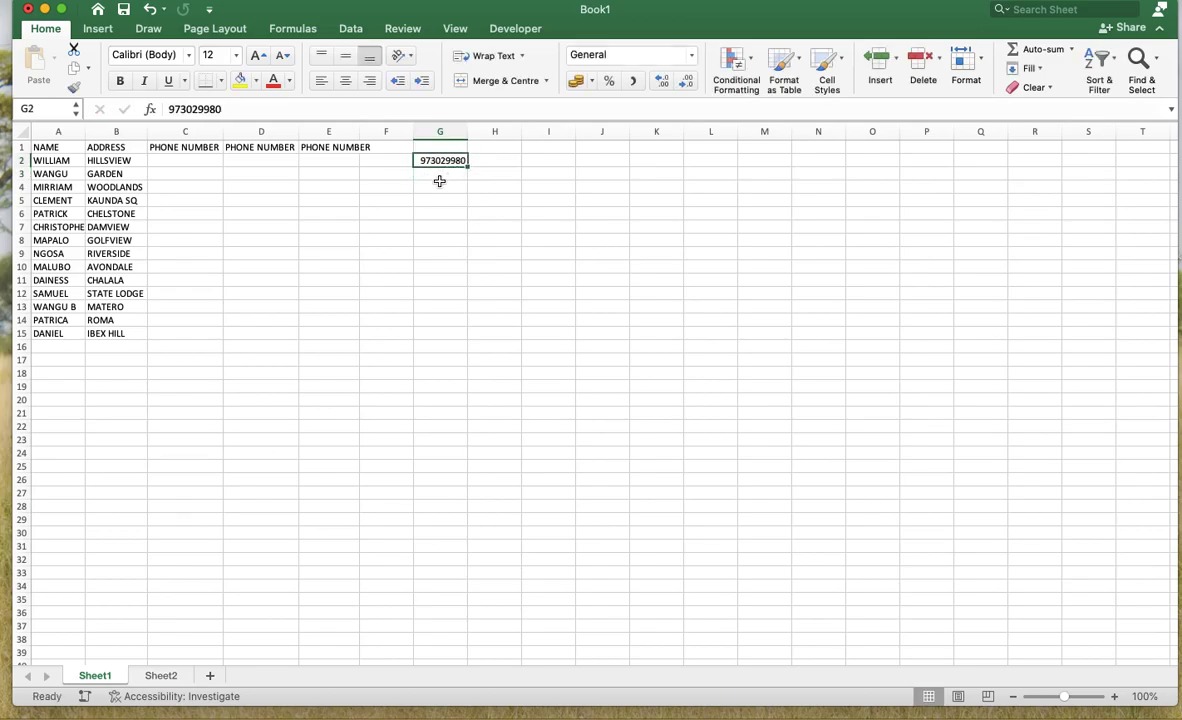
{"action": "left_click", "coordinate": [439, 182]}
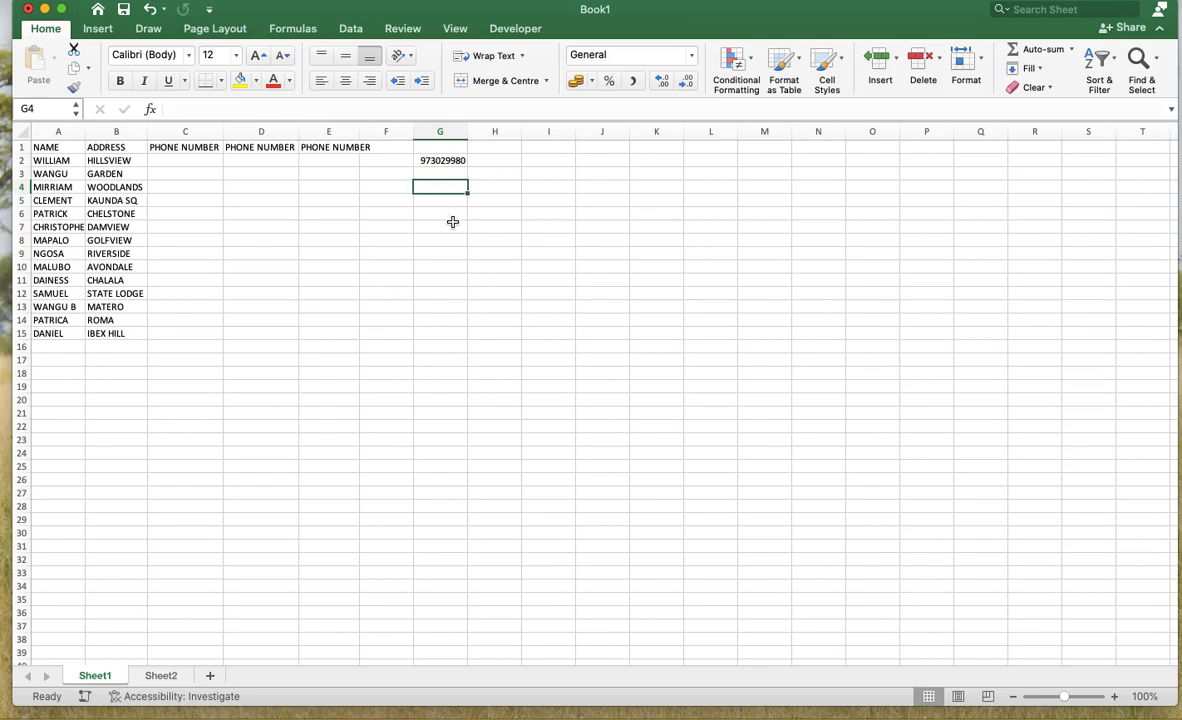
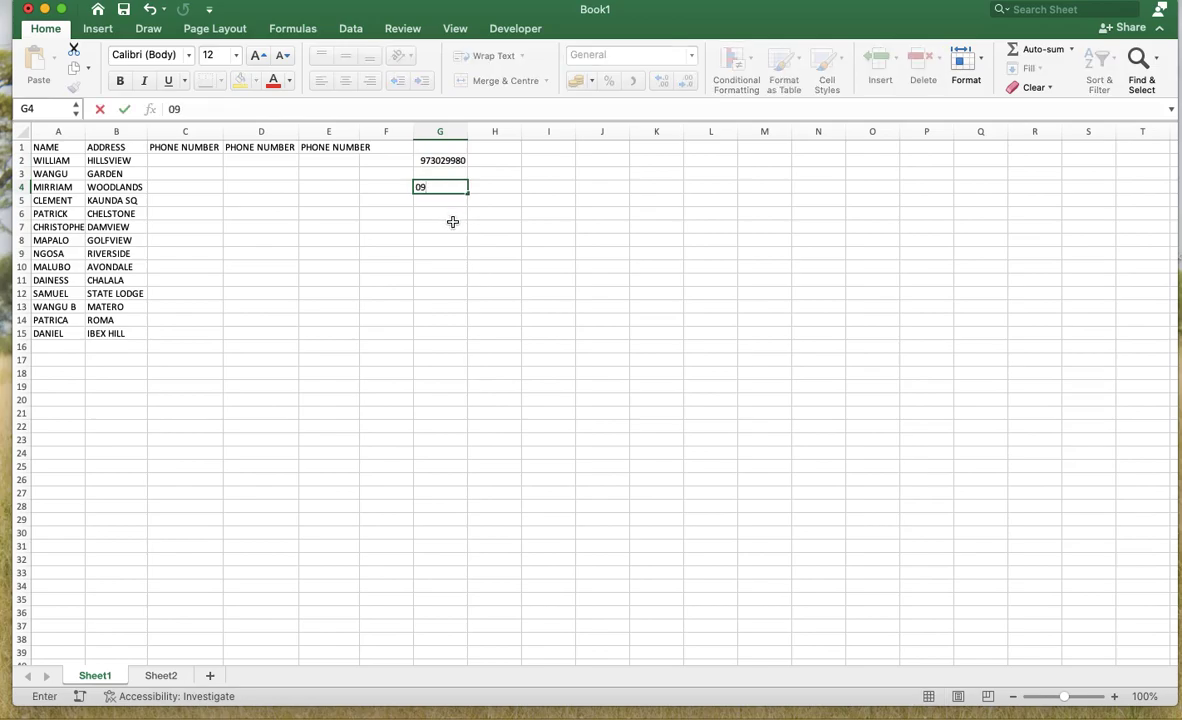
{"action": "key", "text": "Return"}
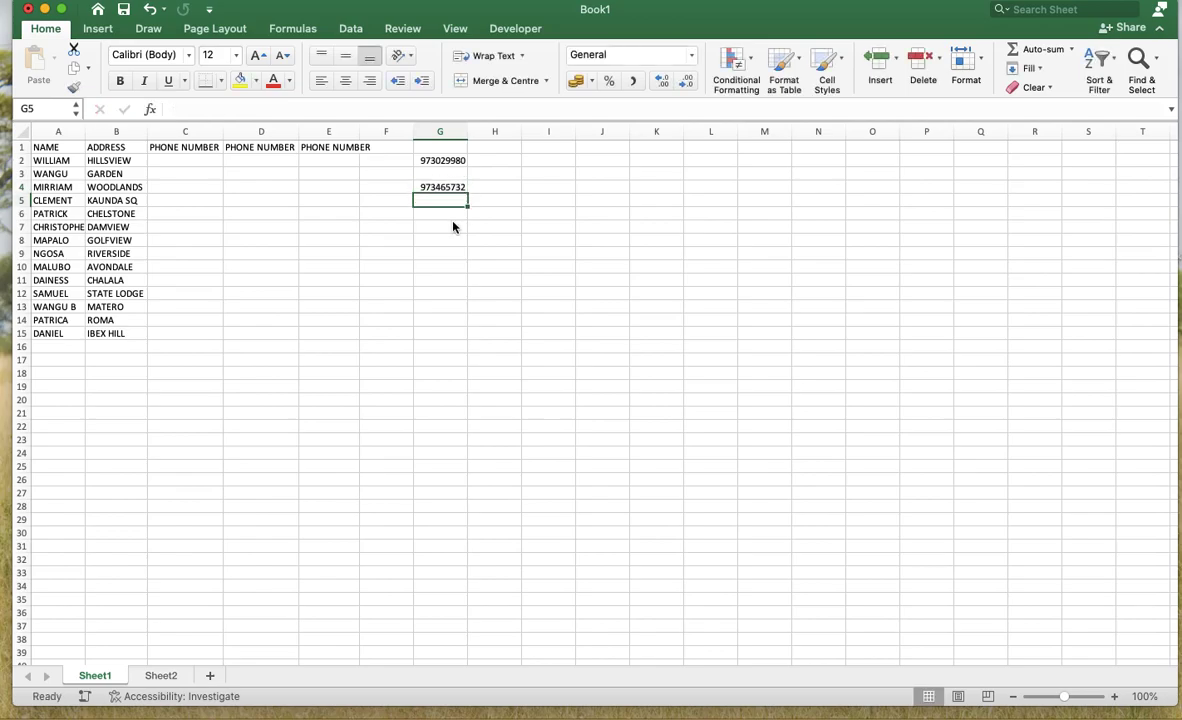
{"action": "left_click", "coordinate": [179, 158]}
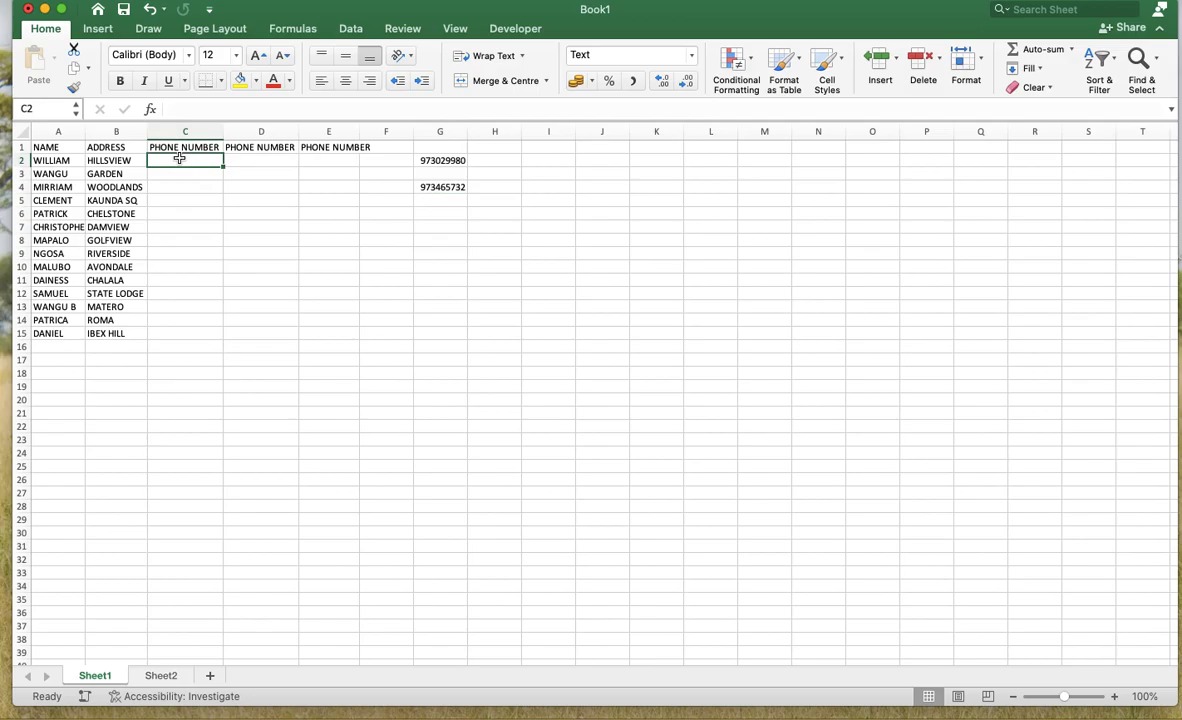
- Apply the Text number format to cells C2:C15 through Format Cells
{"action": "left_click_drag", "start_coordinate": [173, 158], "coordinate": [169, 329]}
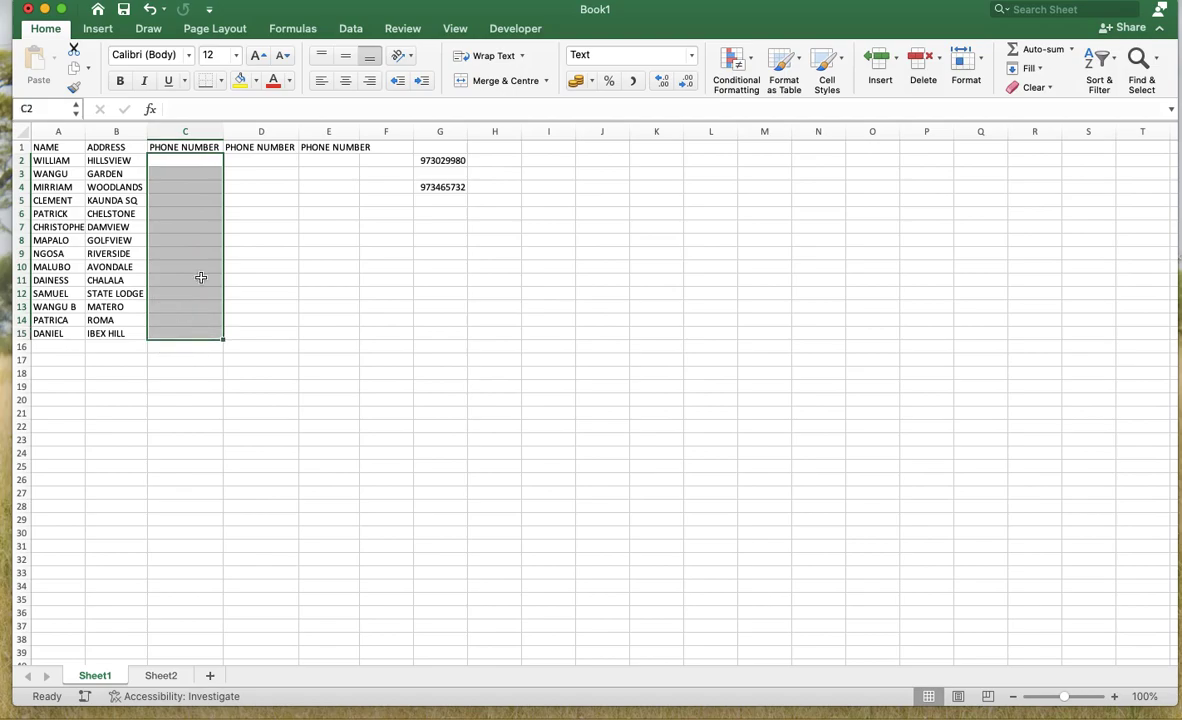
{"action": "right_click", "coordinate": [167, 172]}
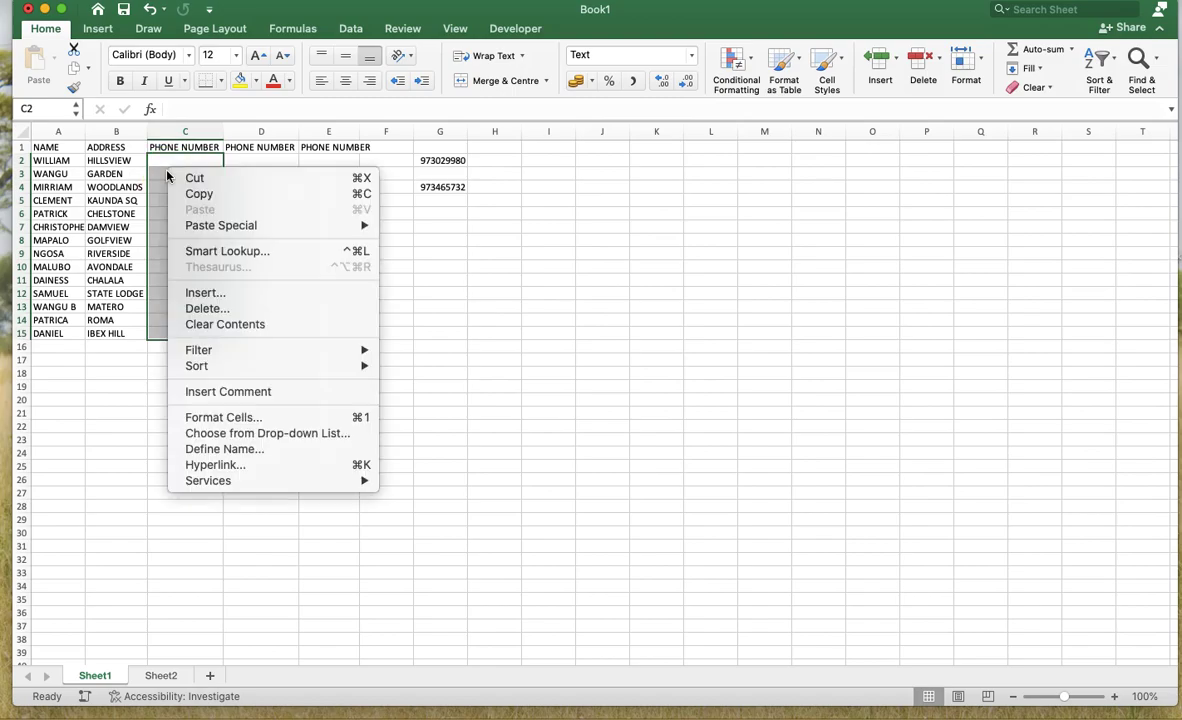
{"action": "left_click", "coordinate": [214, 418]}
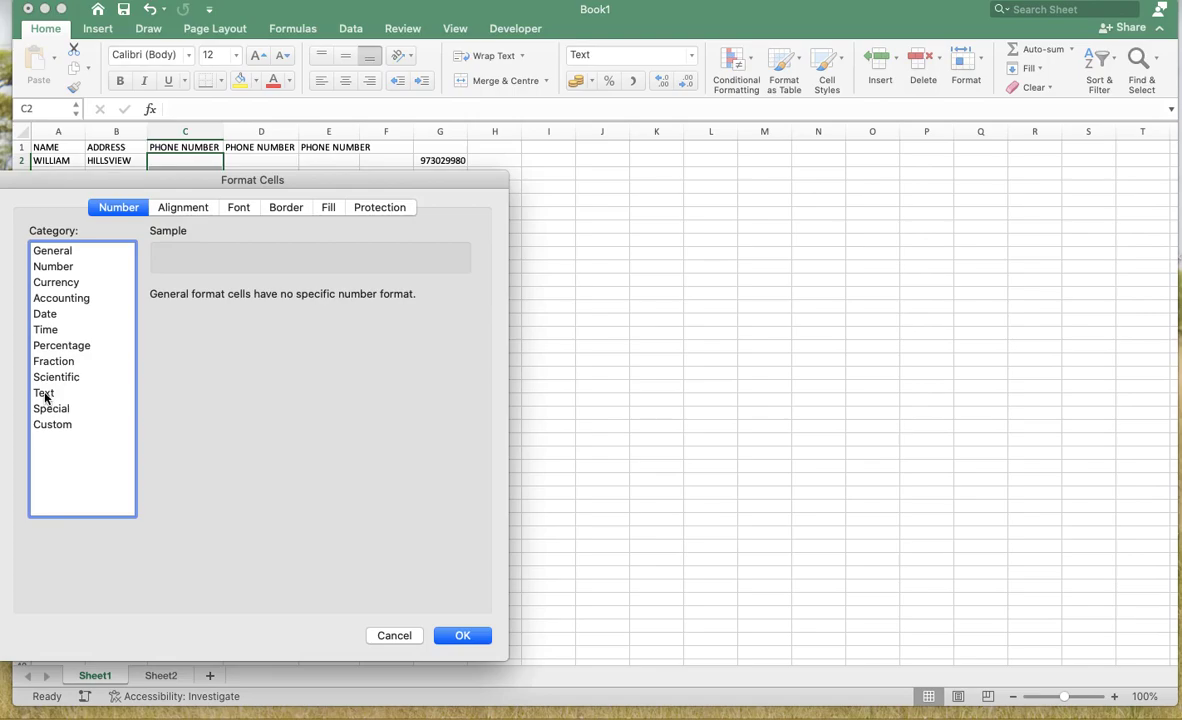
{"action": "left_click", "coordinate": [47, 394]}
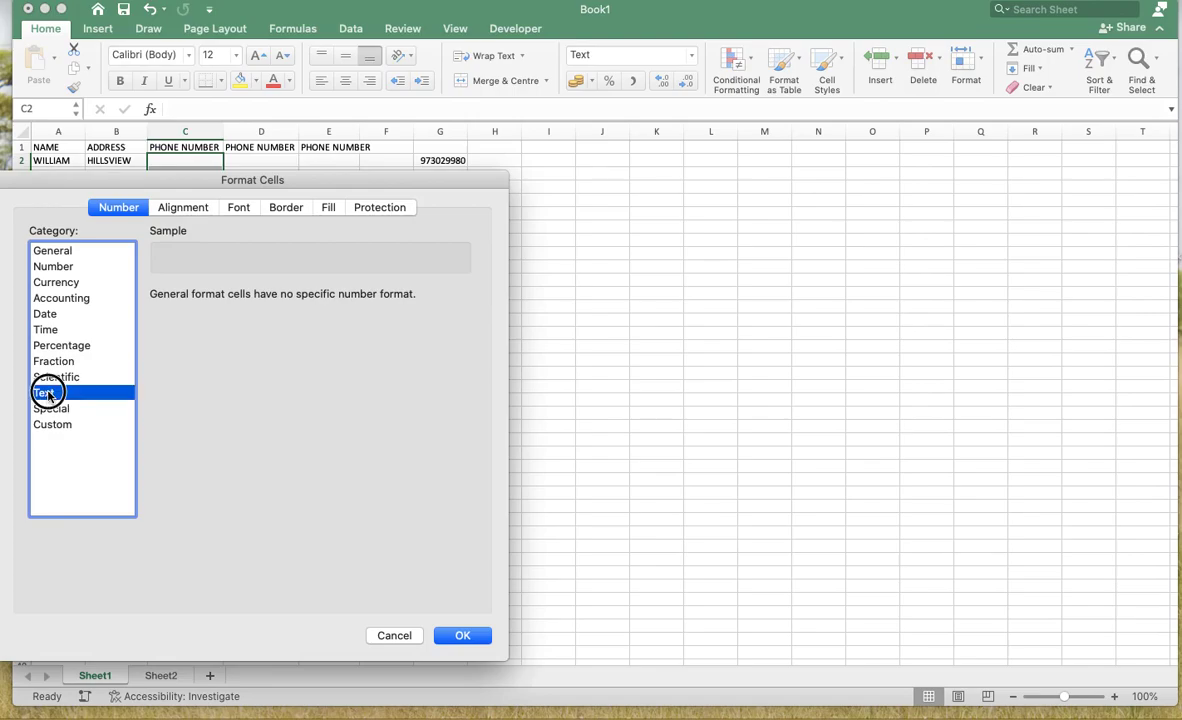
{"action": "left_click", "coordinate": [458, 636]}
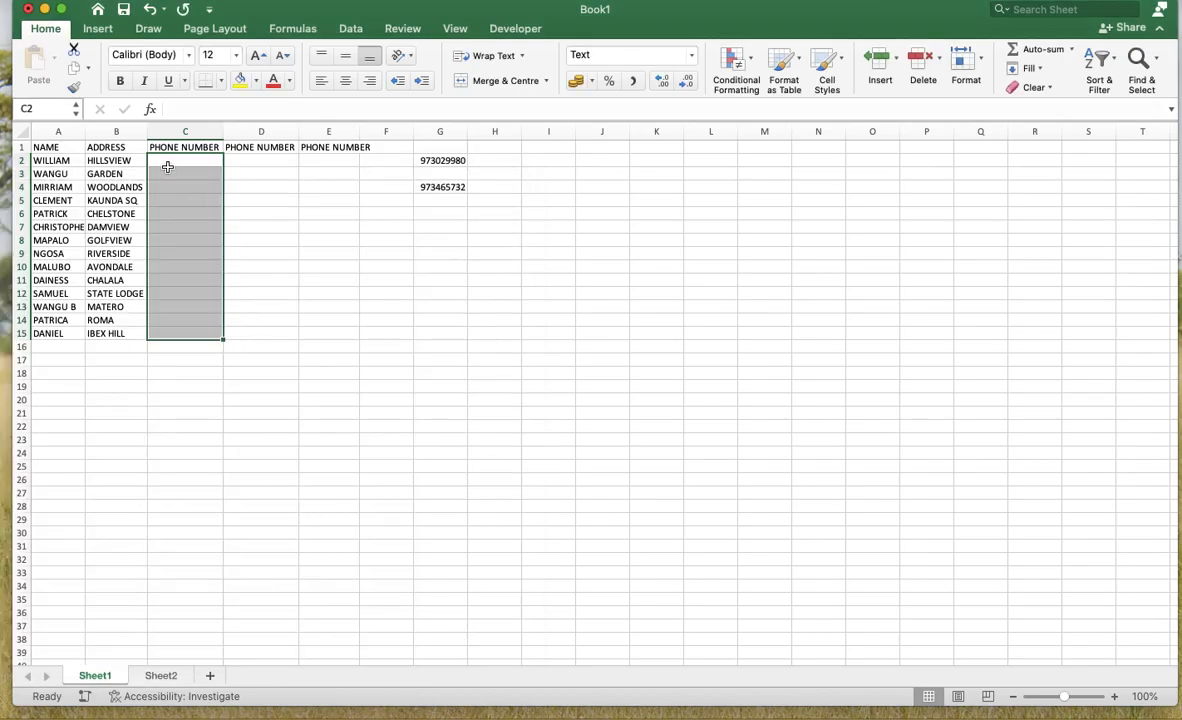
{"action": "left_click", "coordinate": [163, 162]}
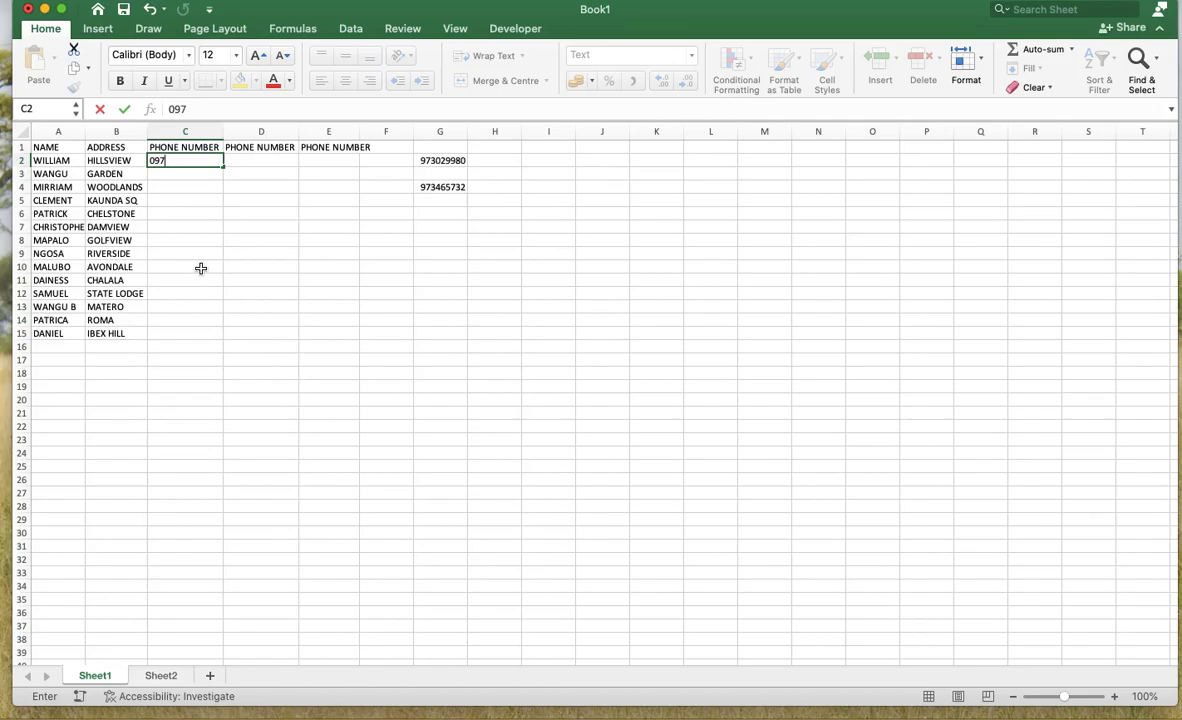
{"action": "key", "text": "Return"}
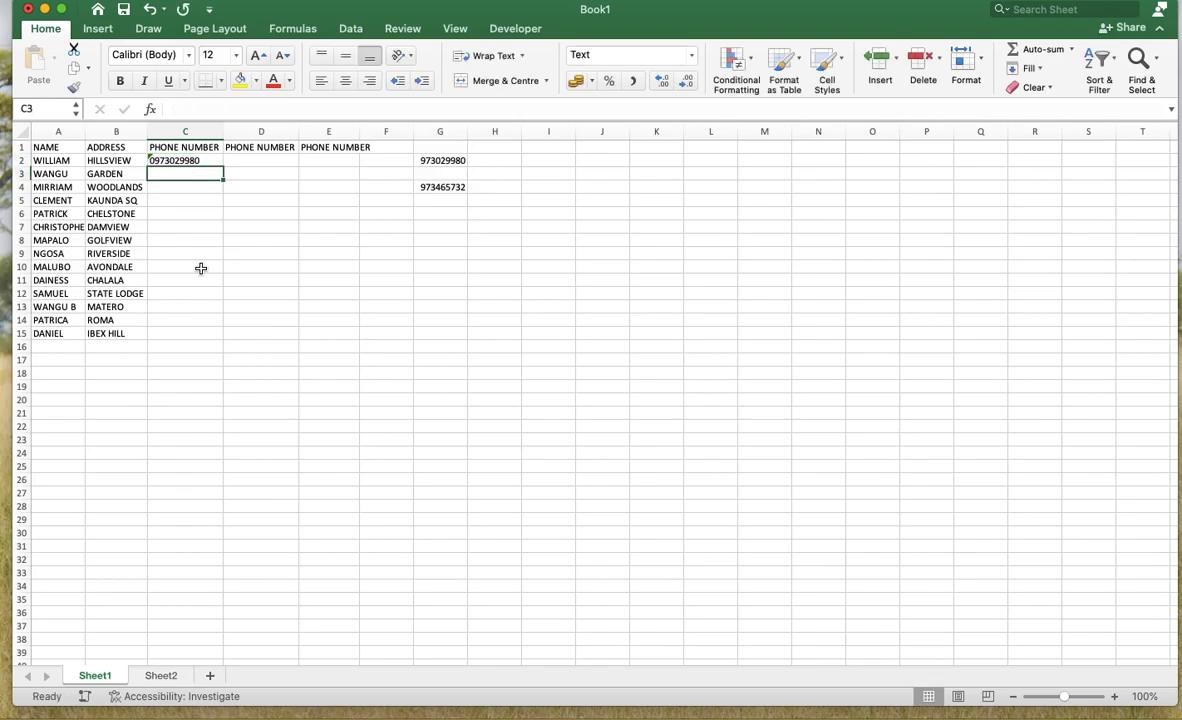
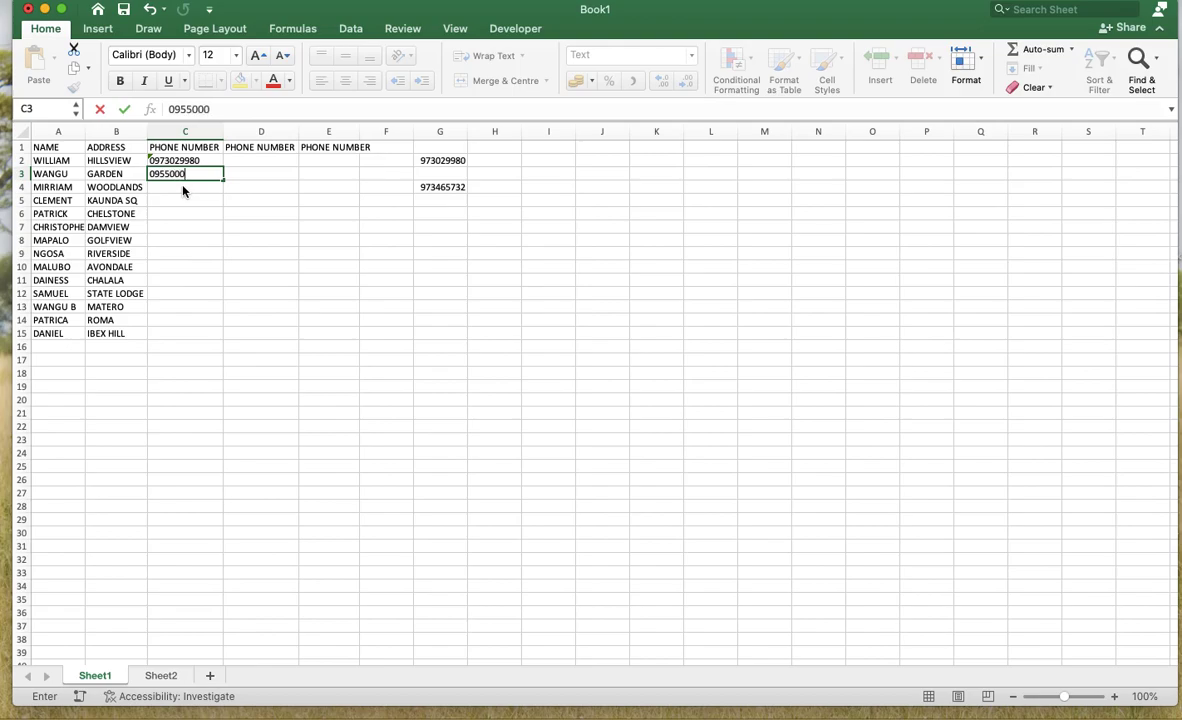
{"action": "key", "text": "Return"}
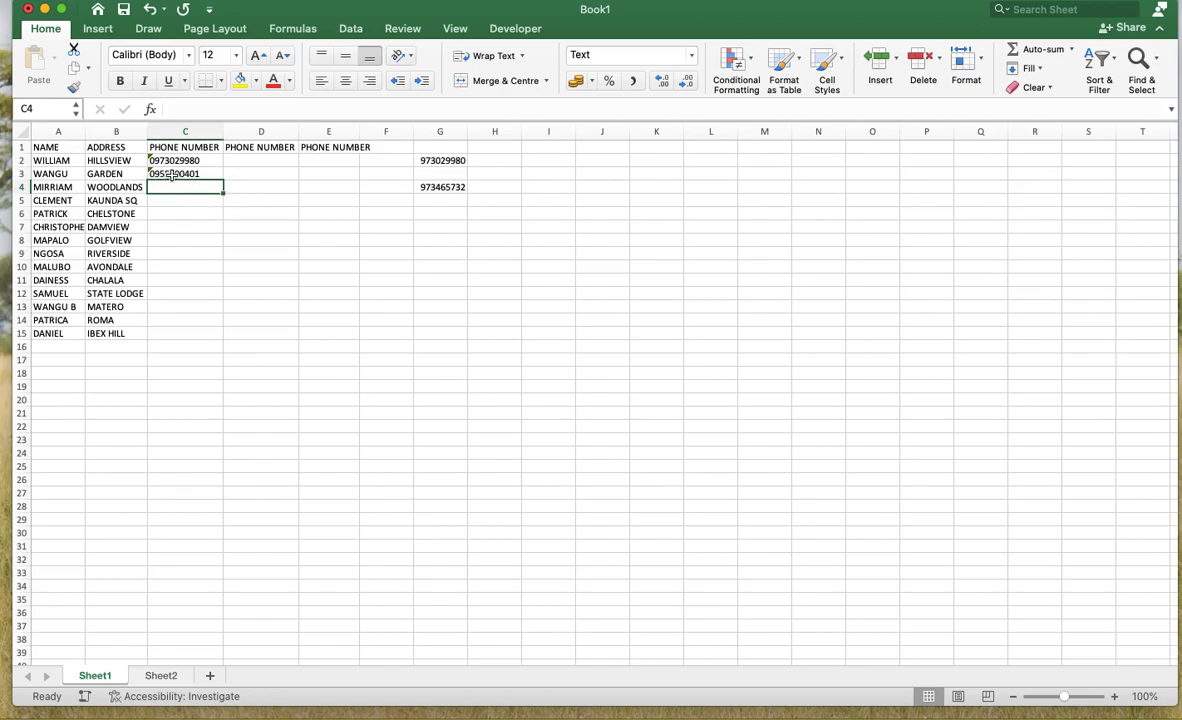
{"action": "left_click", "coordinate": [255, 160]}
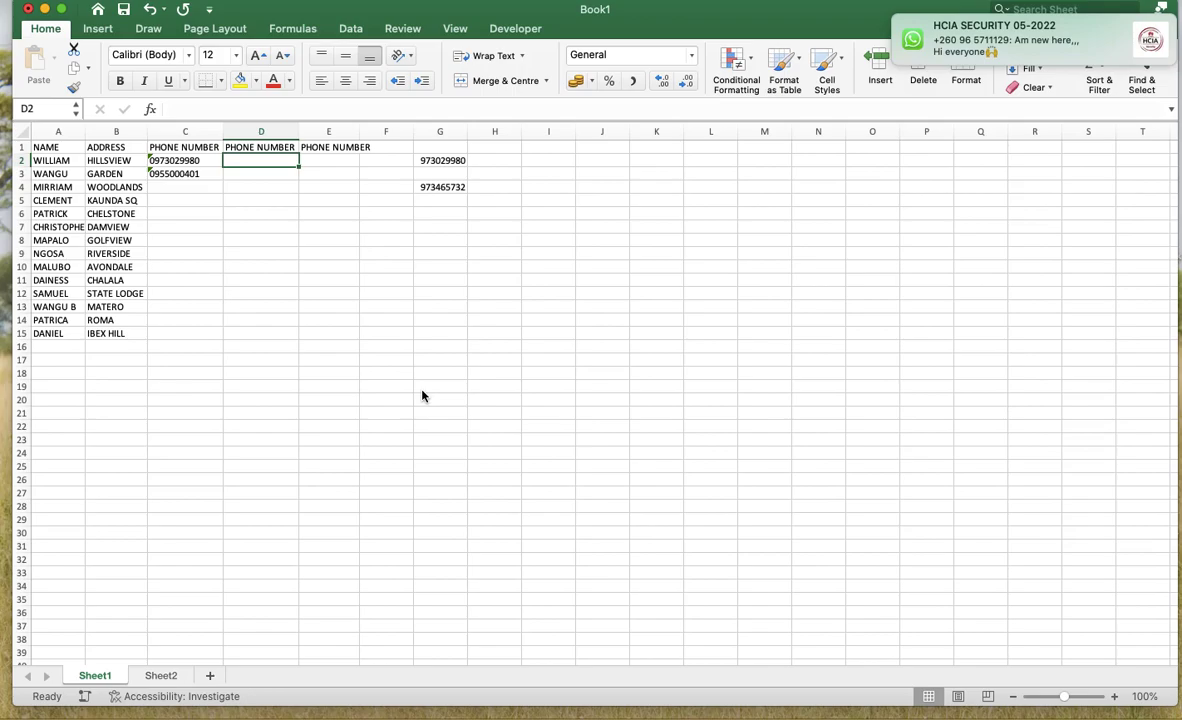
{"action": "type", "text": "'"}
{"action": "mouse_move", "coordinate": [1117, 49]}
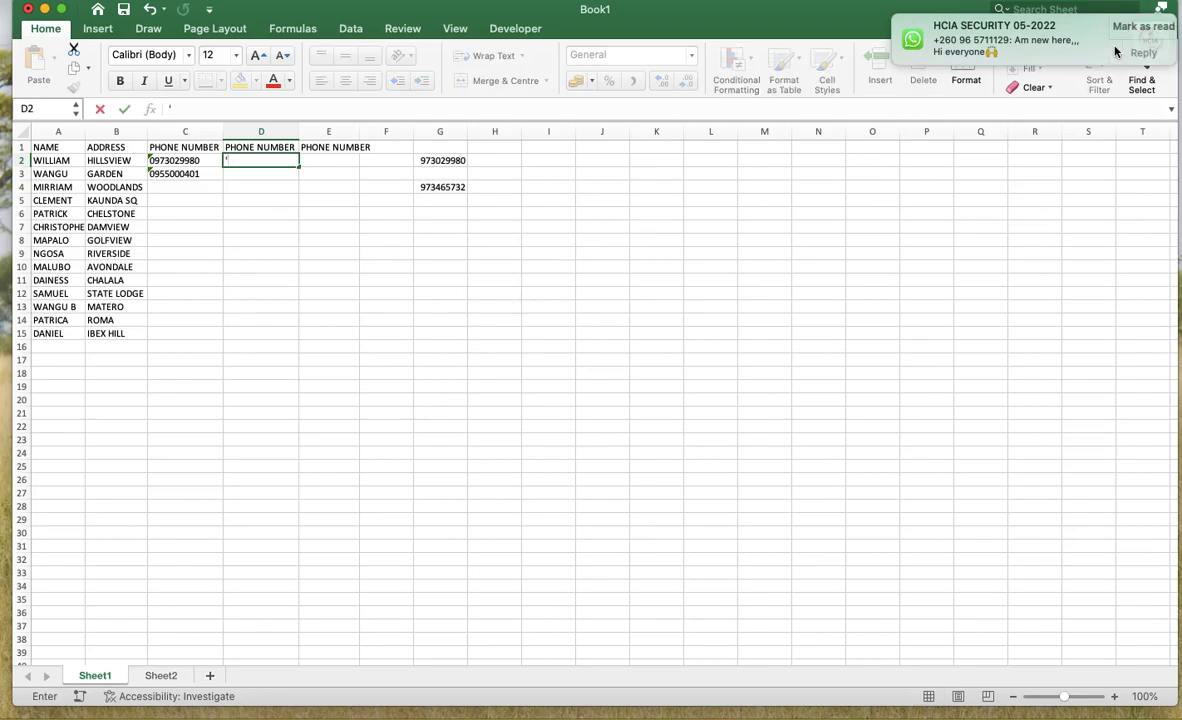
{"action": "left_click", "coordinate": [1132, 27]}
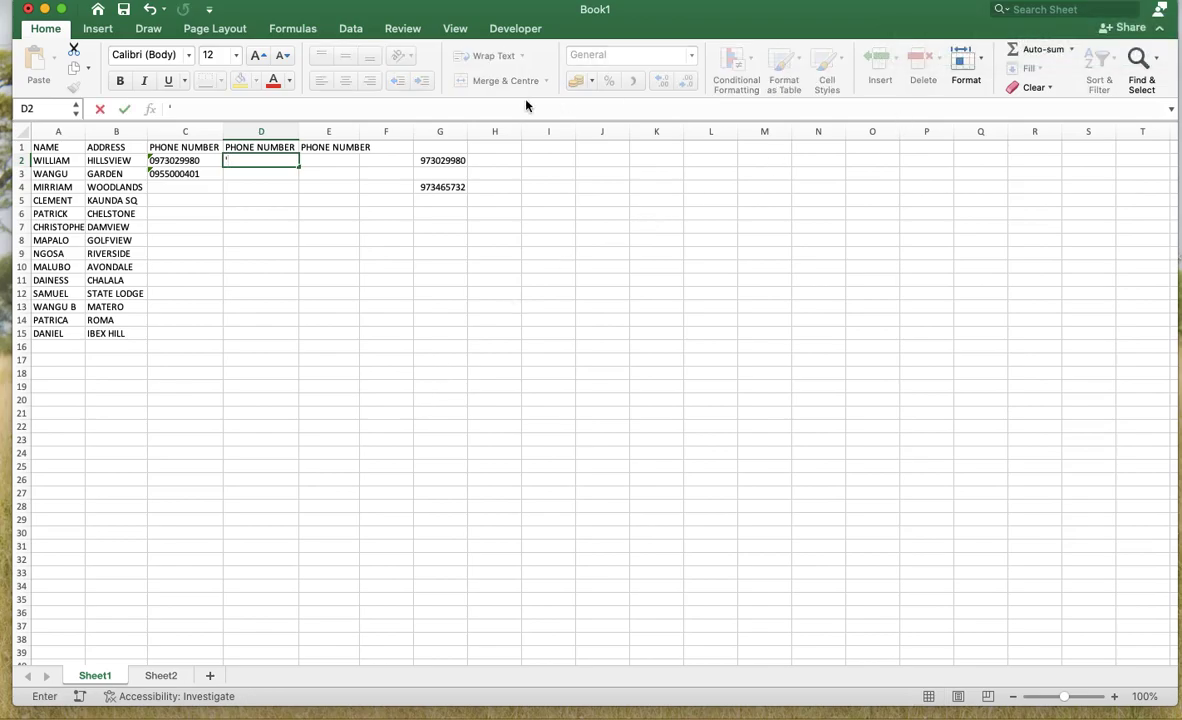
{"action": "type", "text": "09302990"}
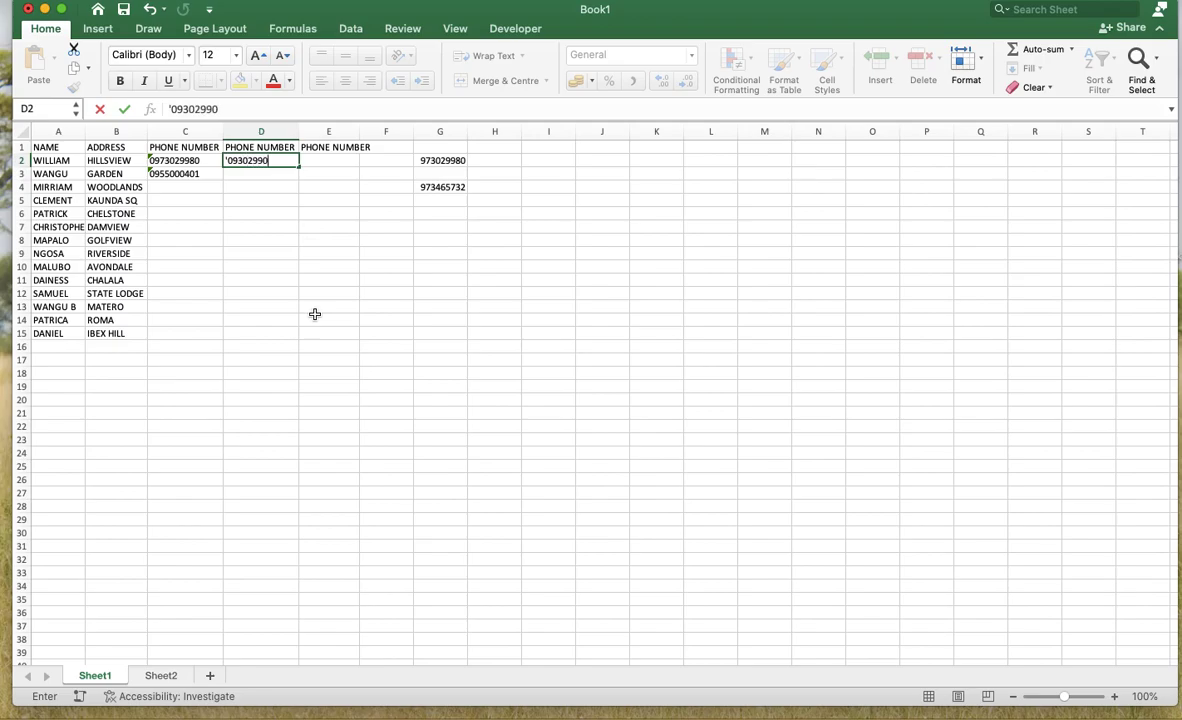
{"action": "key", "text": "Return"}
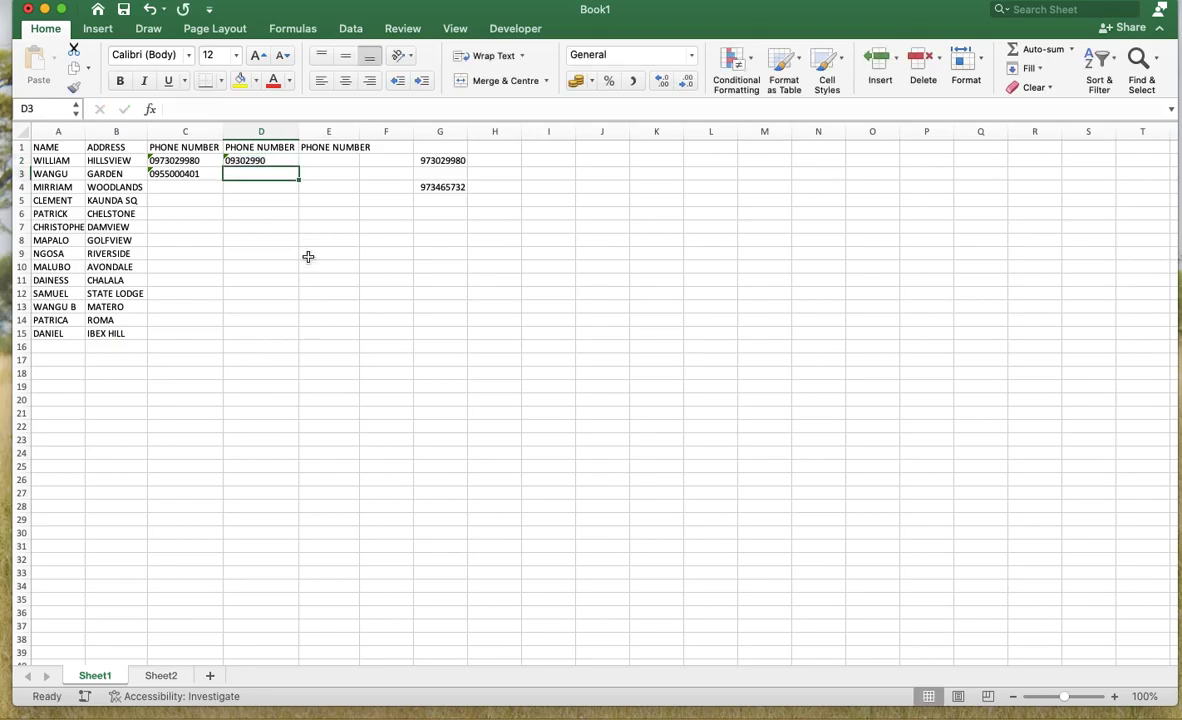
{"action": "left_click", "coordinate": [245, 160]}
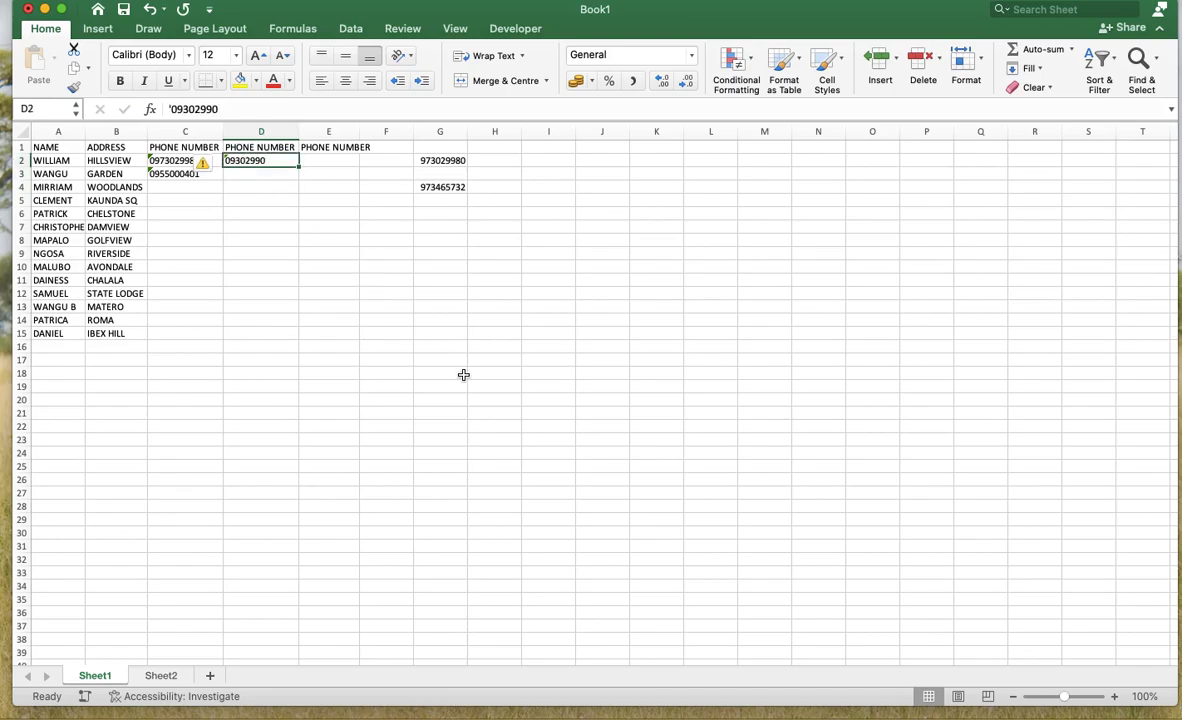
{"action": "key", "text": "Delete"}
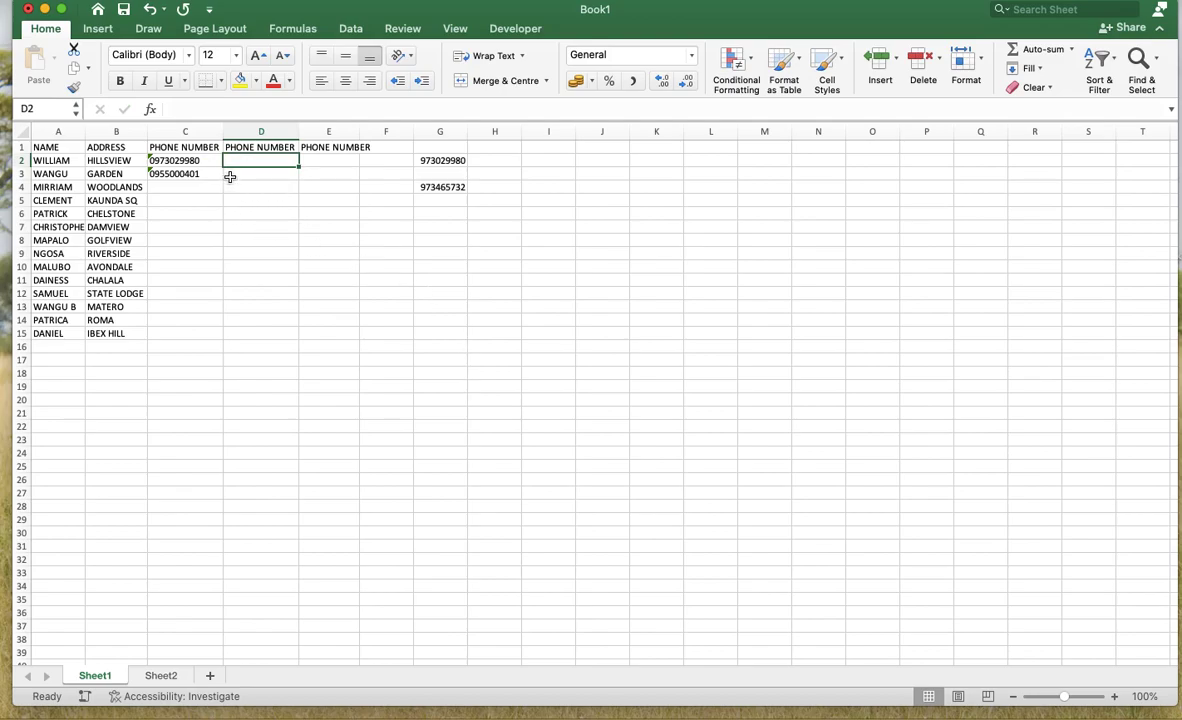
{"action": "left_click", "coordinate": [545, 160]}
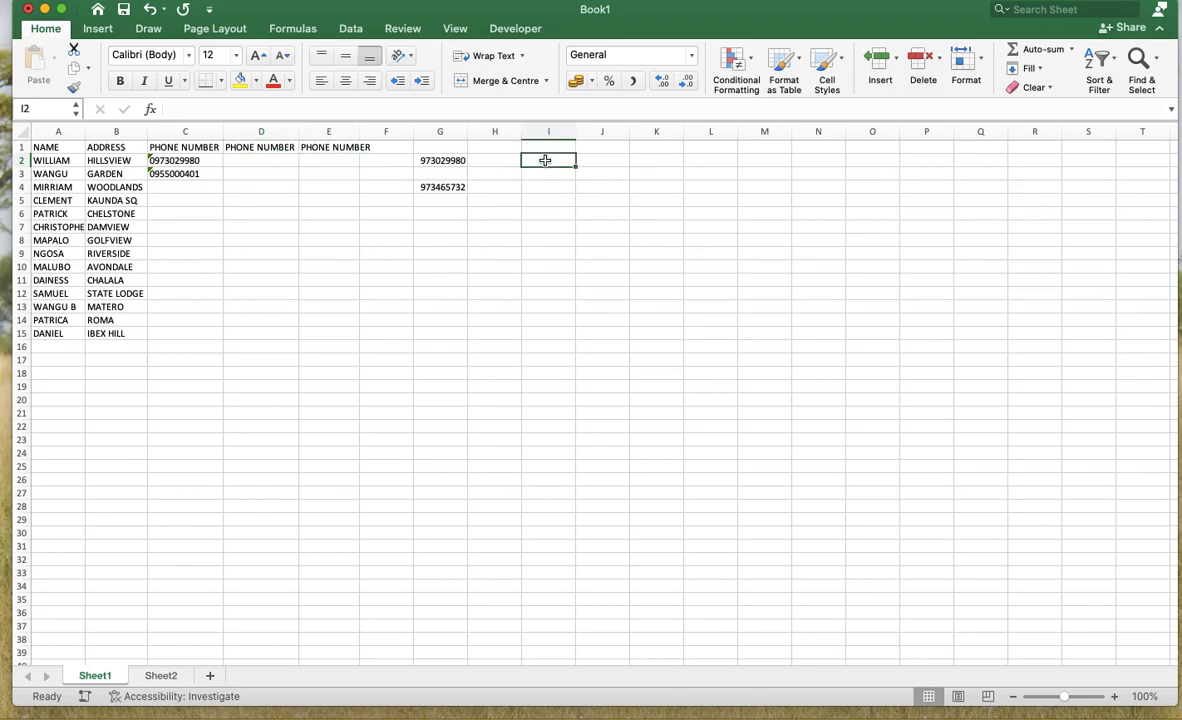
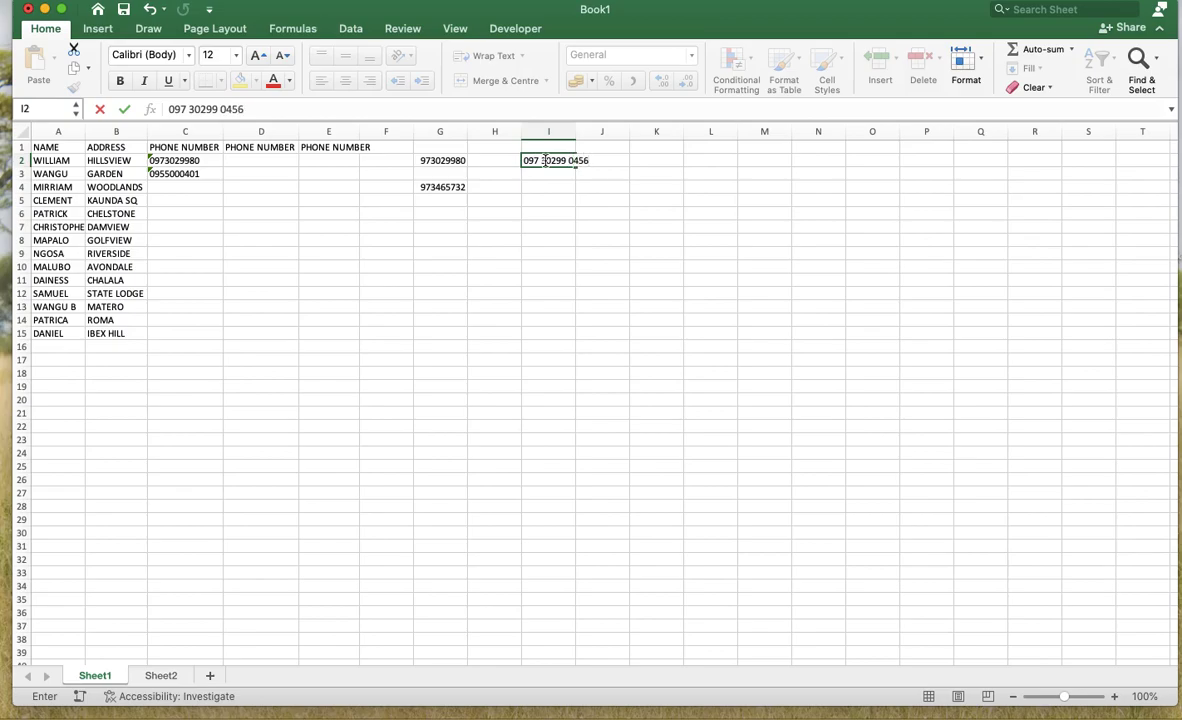
{"action": "key", "text": "Return"}
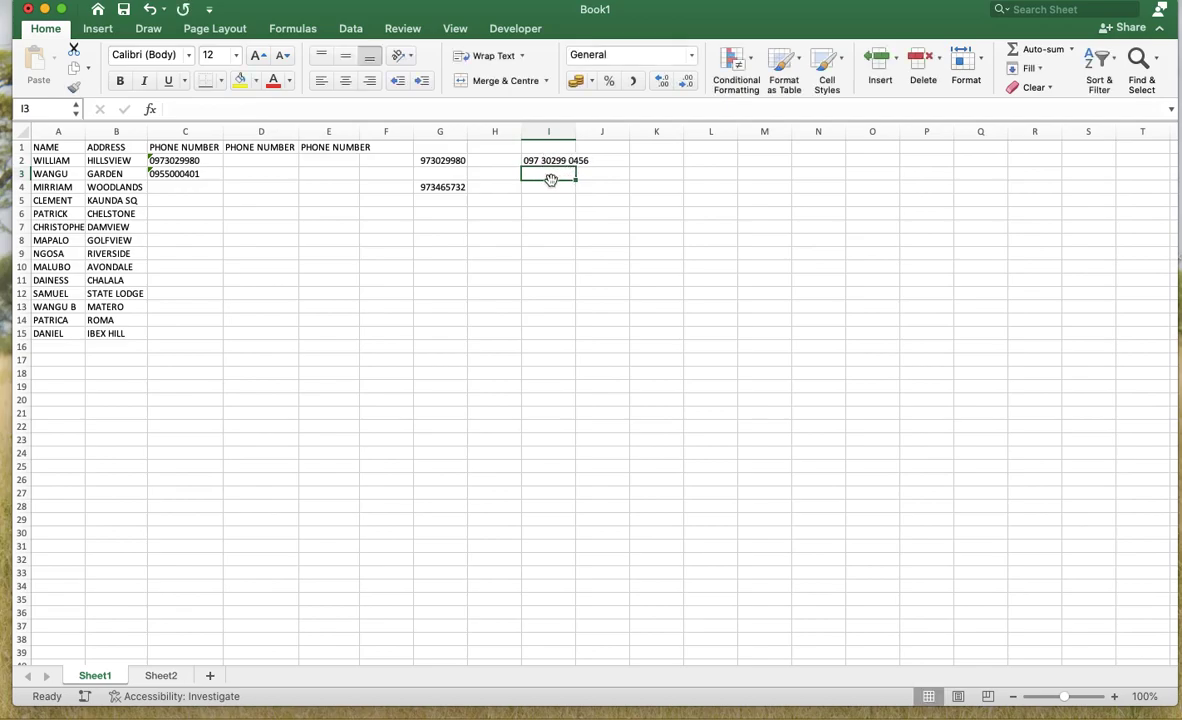
{"action": "left_click", "coordinate": [562, 163]}
{"action": "double_click", "coordinate": [564, 163]}
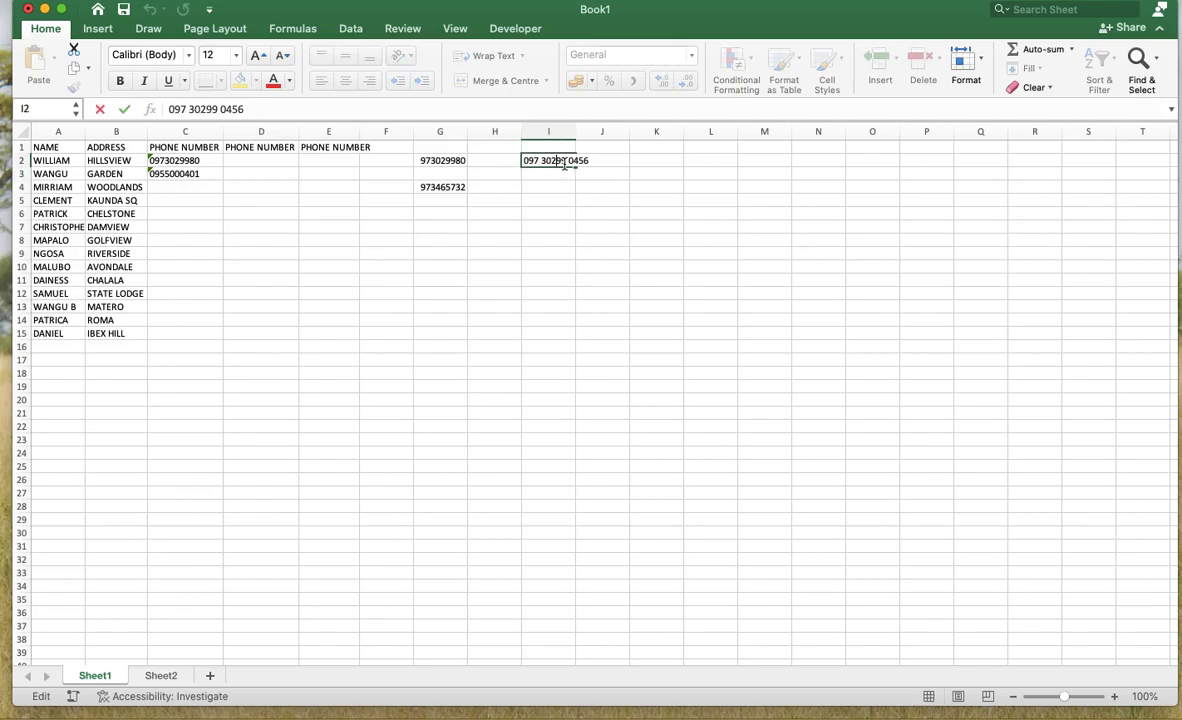
{"action": "key", "text": "BackSpace"}
- Apply the Text number format to the empty cells D2:D15 through Format Cells
{"action": "left_click", "coordinate": [249, 161]}
{"action": "left_click_drag", "start_coordinate": [249, 161], "coordinate": [262, 331]}
{"action": "right_click", "coordinate": [261, 231]}
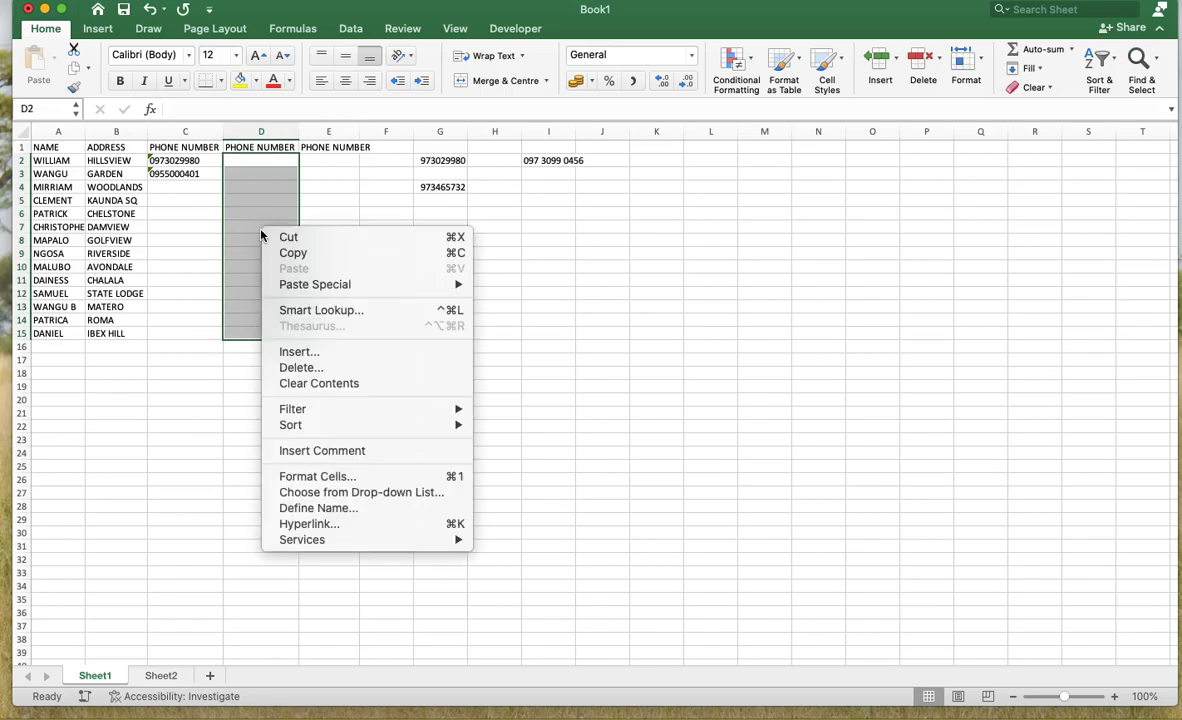
{"action": "left_click", "coordinate": [297, 480]}
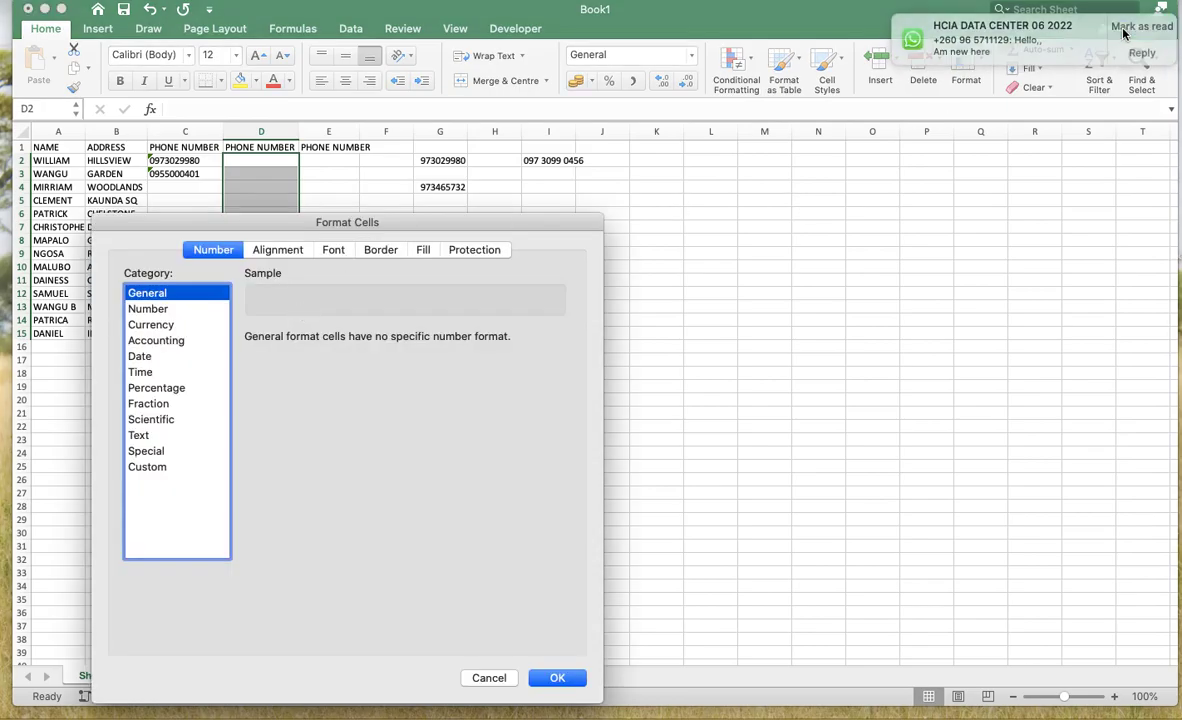
{"action": "left_click", "coordinate": [139, 435]}
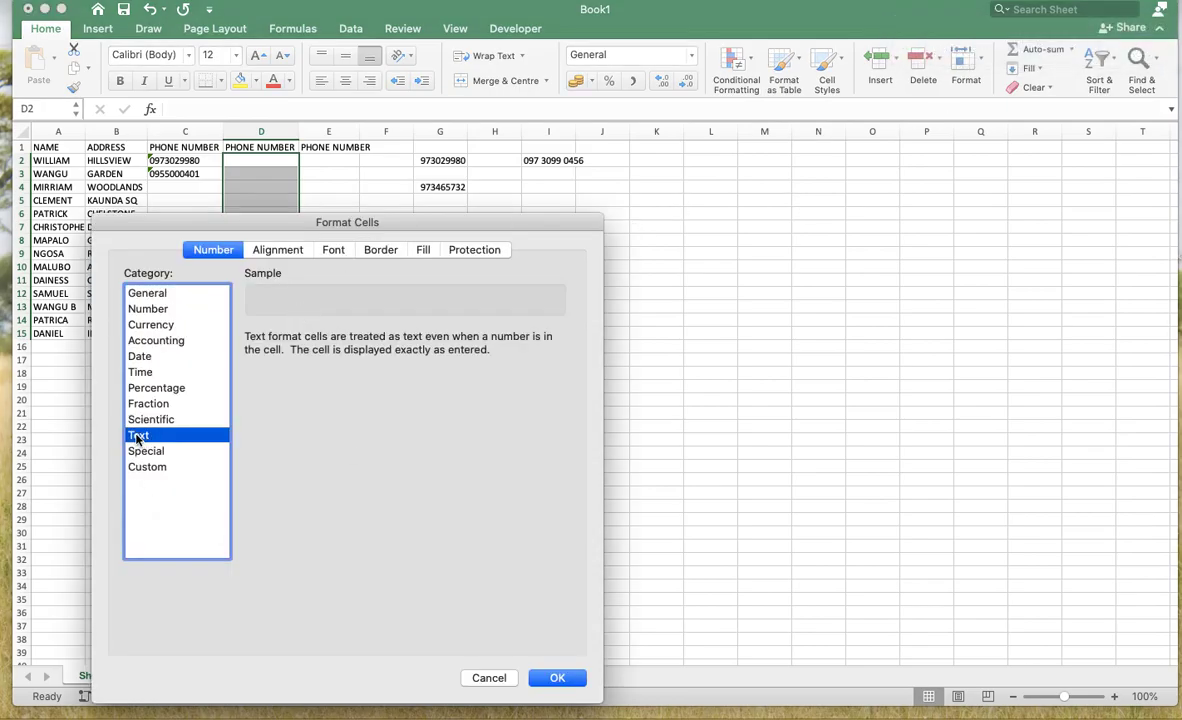
{"action": "left_click", "coordinate": [558, 679]}
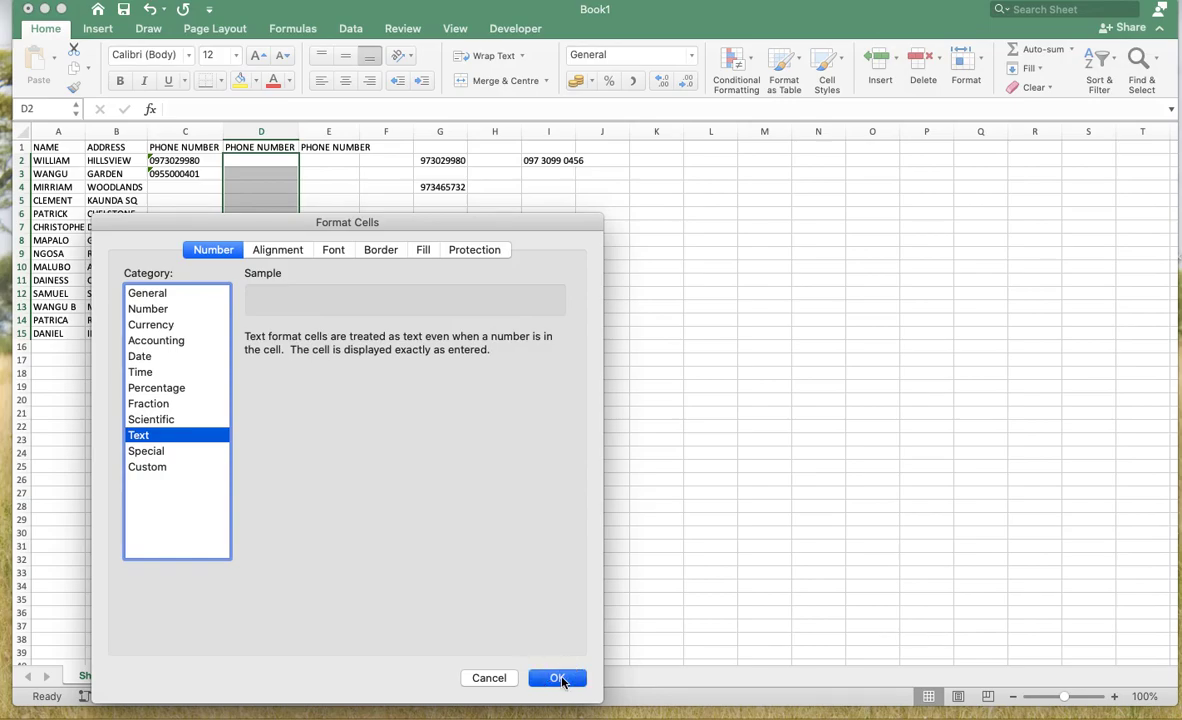
{"action": "left_click", "coordinate": [246, 164]}
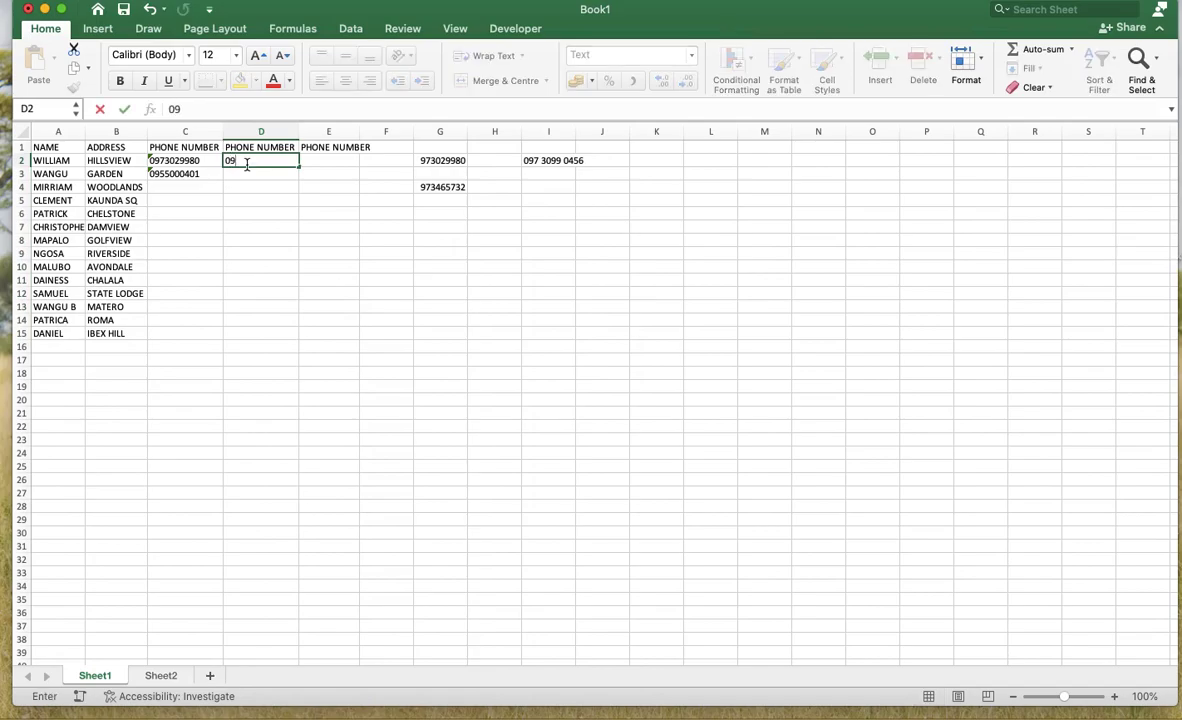
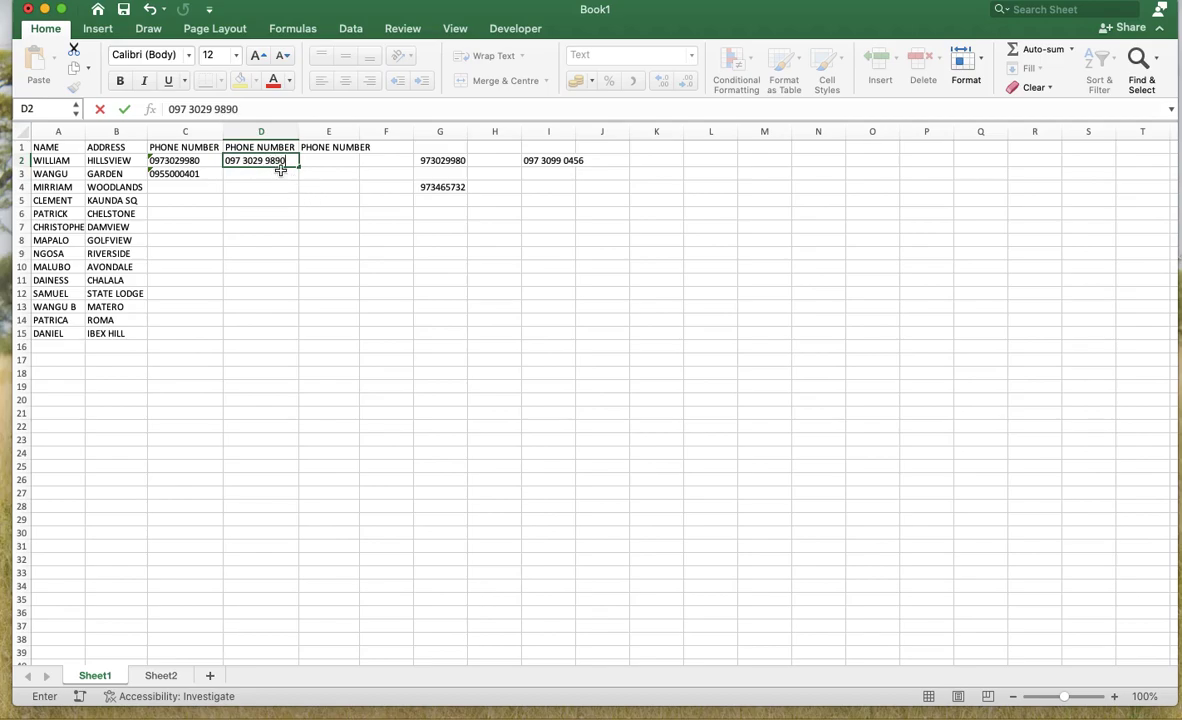
{"action": "left_click", "coordinate": [265, 190]}
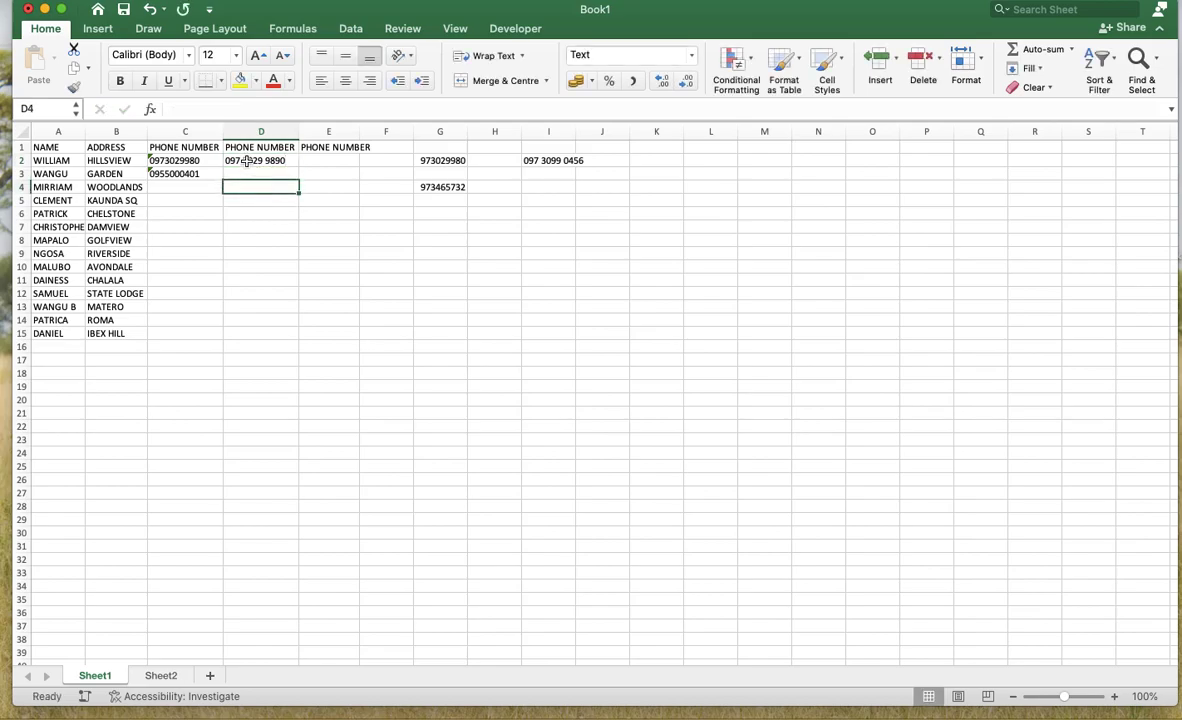
{"action": "left_click", "coordinate": [262, 160]}
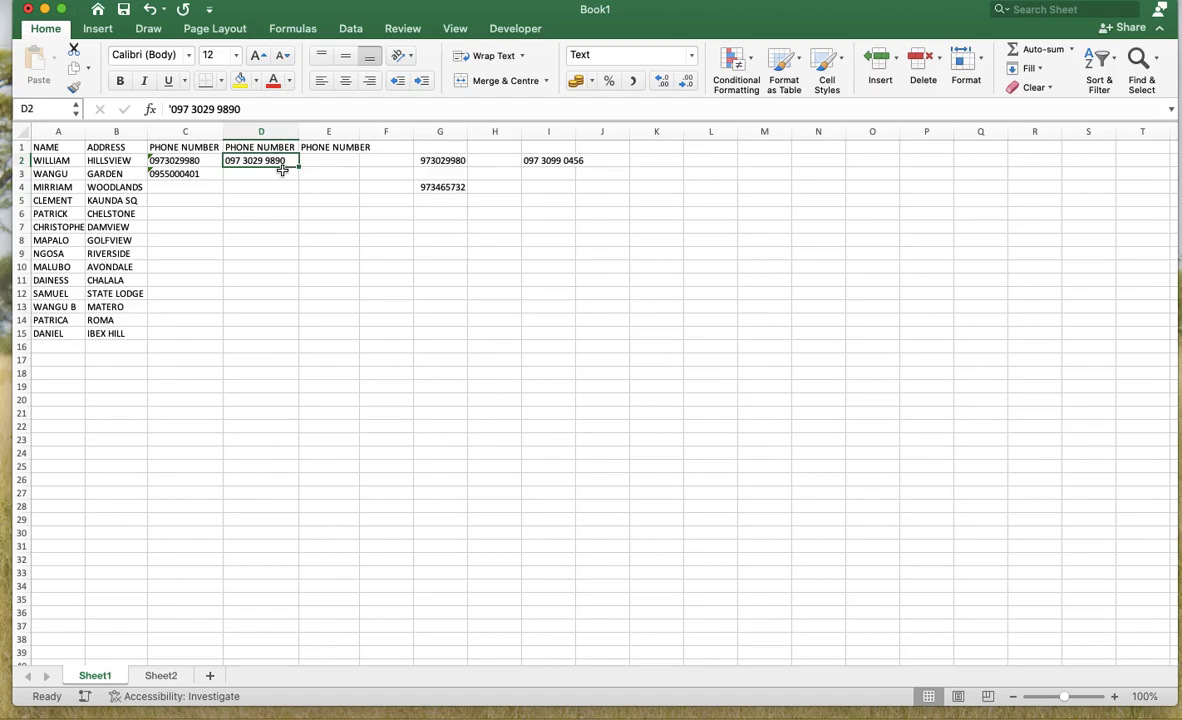
{"action": "key", "text": "ctrl+e"}
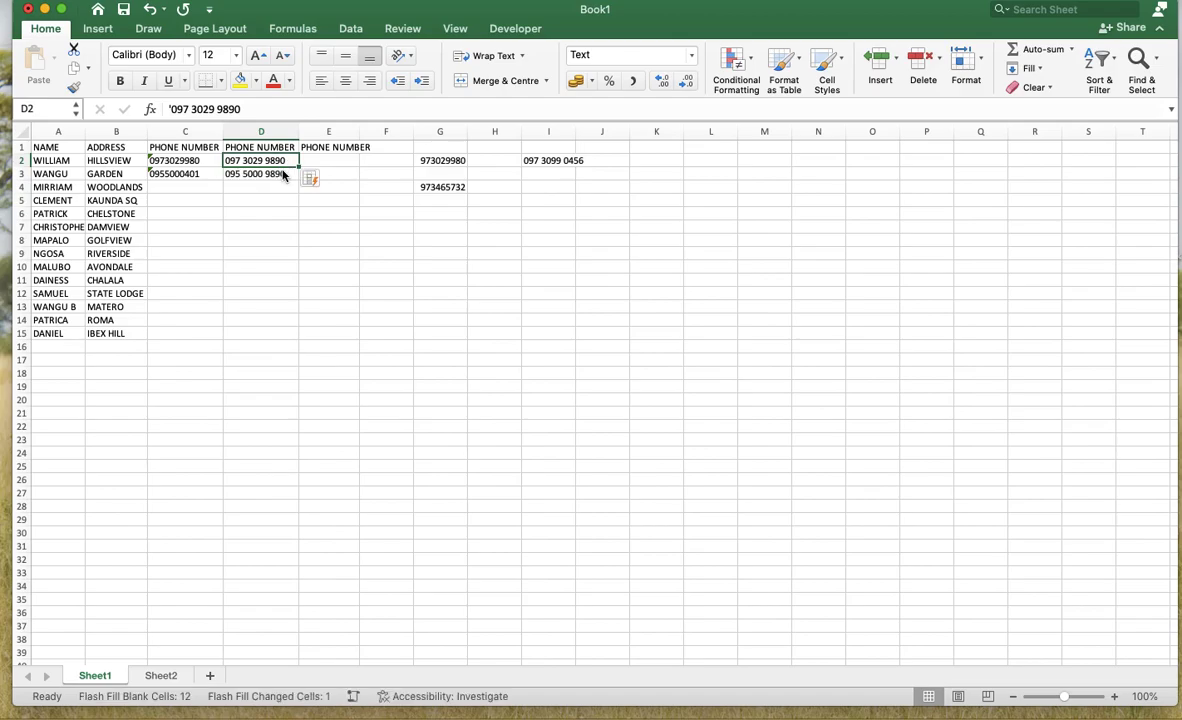